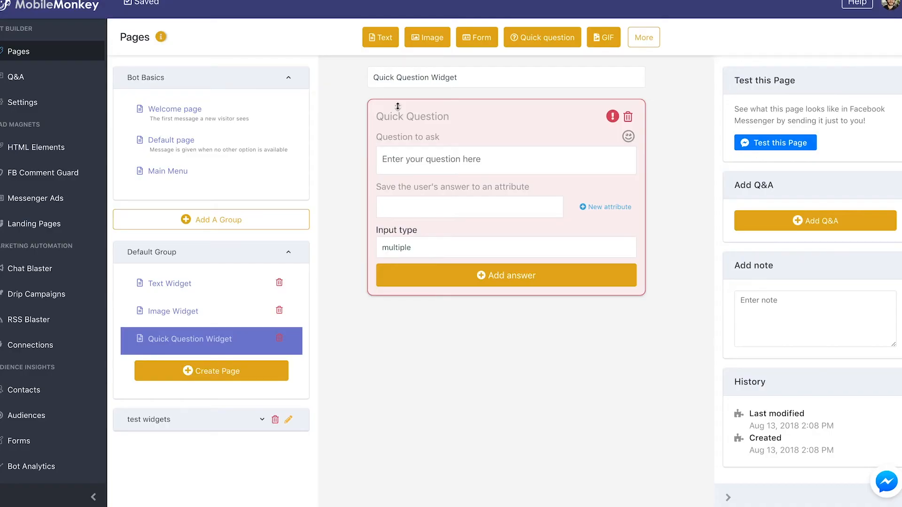
- Enter "Hey there, do you like cookies?" as the question to ask in the Quick Question widget
{"action": "left_click", "coordinate": [394, 155]}
{"action": "type", "text": "Hey there, do you l;ioke"}
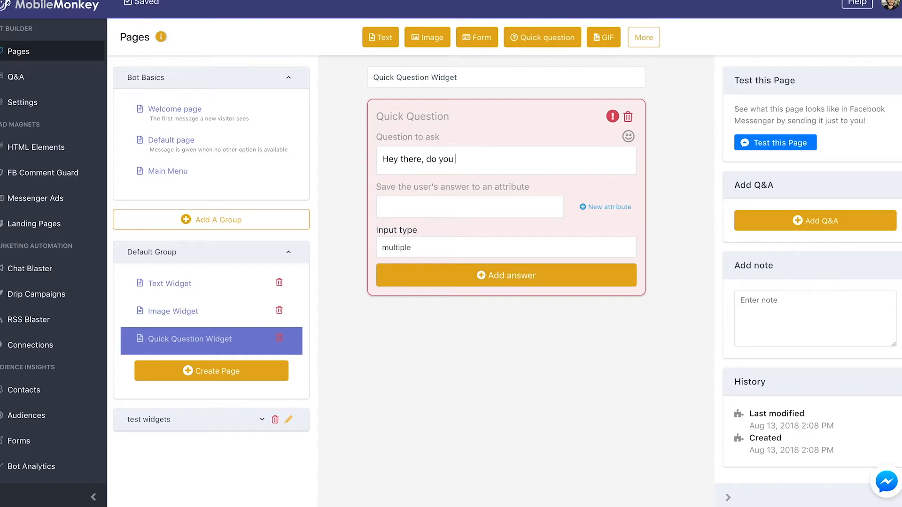
{"action": "key", "text": "BackSpace"}
{"action": "key", "text": "BackSpace"}
{"action": "key", "text": "BackSpace"}
{"action": "key", "text": "BackSpace"}
{"action": "key", "text": "BackSpace"}
{"action": "type", "text": "ike cookies?"}
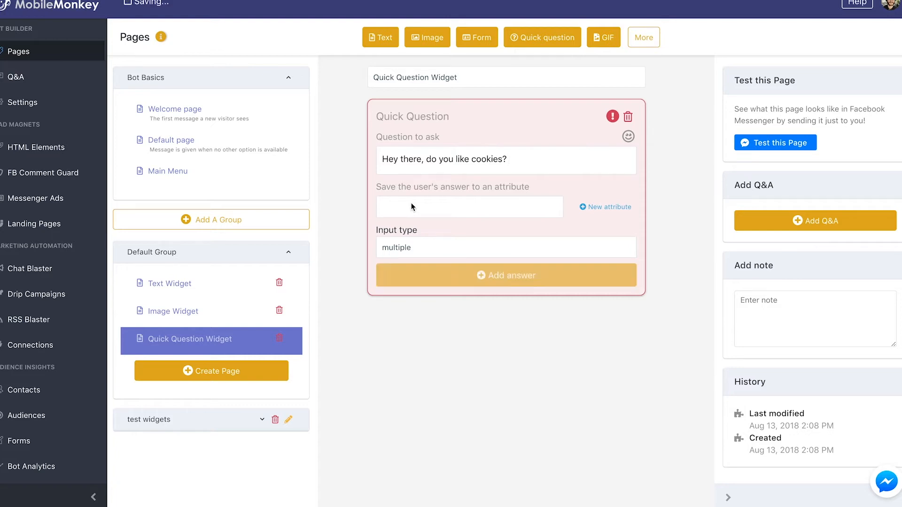
- Create a new attribute named "throwaway" for saving the user's answer to the question
{"action": "left_click", "coordinate": [413, 206]}
{"action": "left_click", "coordinate": [585, 207]}
{"action": "left_click", "coordinate": [470, 211]}
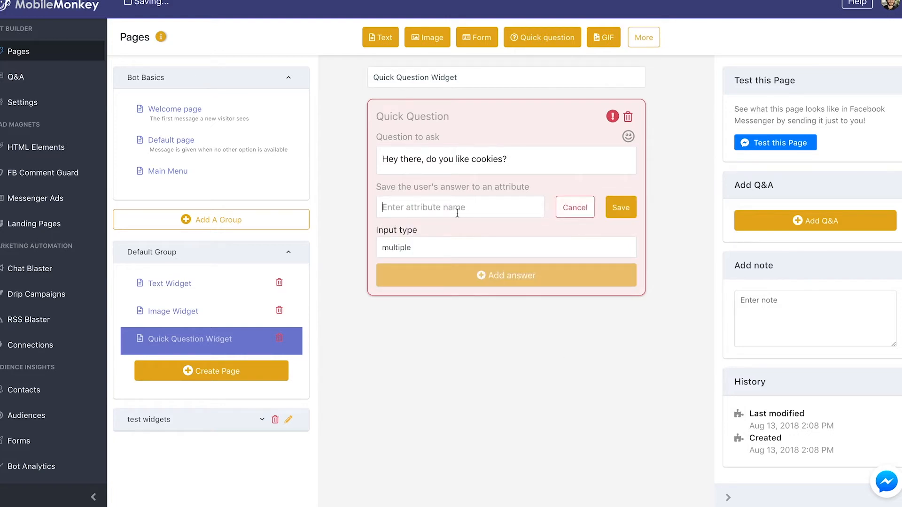
{"action": "type", "text": "throwaway"}
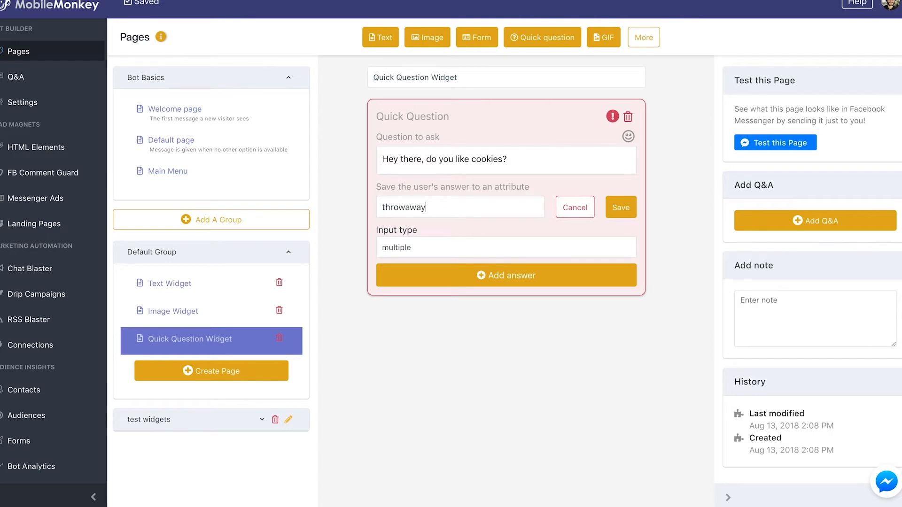
{"action": "key", "text": "Return"}
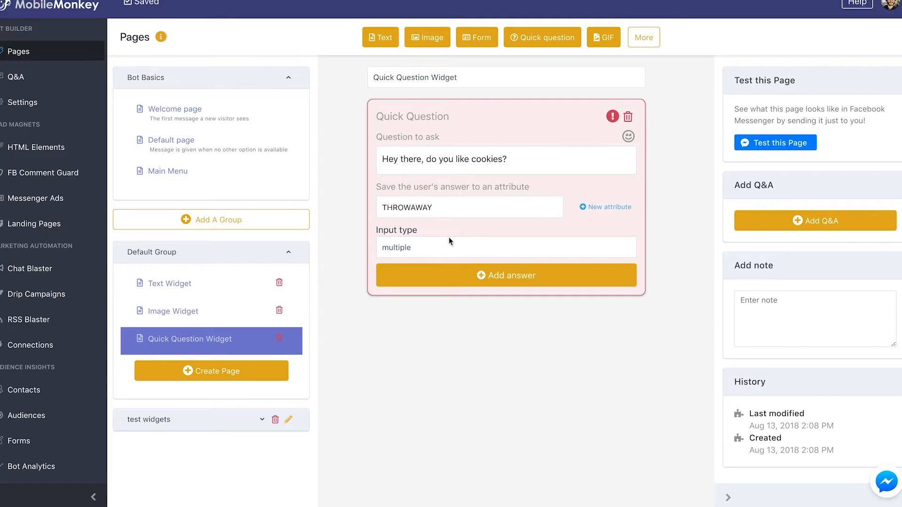
- Choose multiple as the question's input type and add a first answer row
{"action": "left_click", "coordinate": [461, 249]}
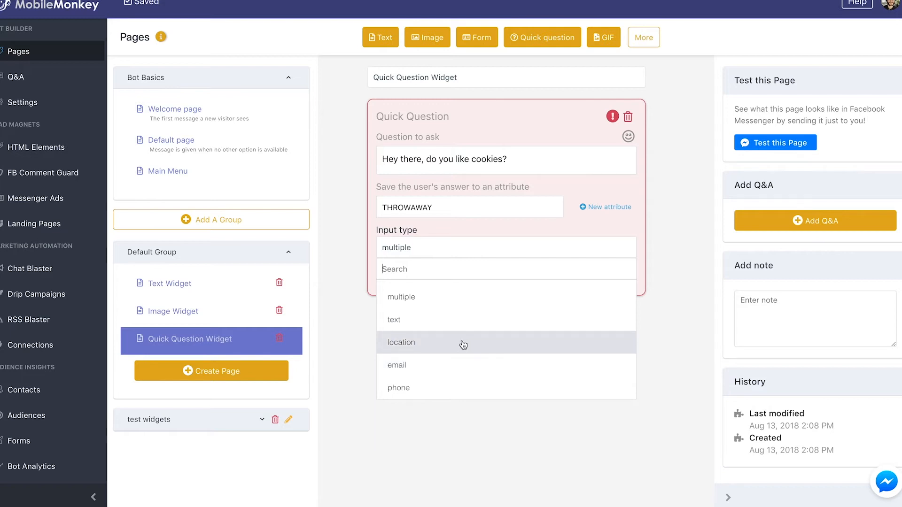
{"action": "left_click", "coordinate": [451, 303]}
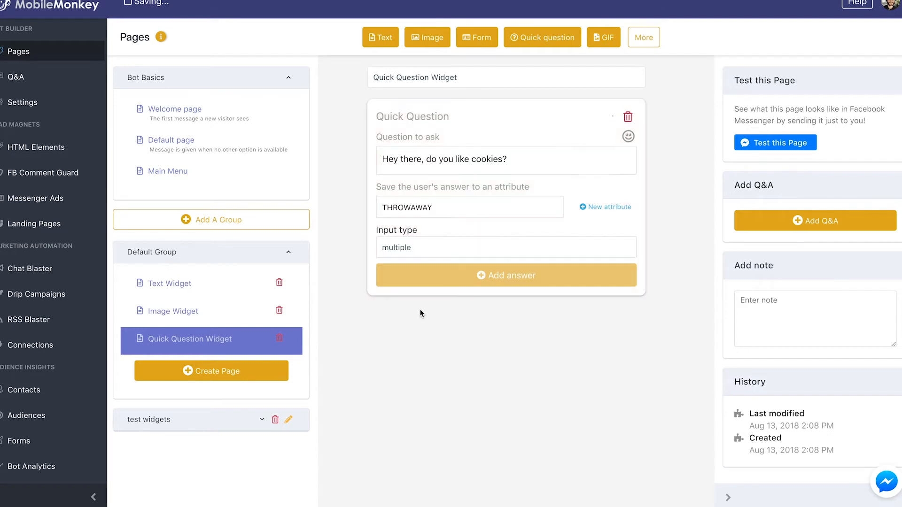
{"action": "left_click", "coordinate": [512, 282]}
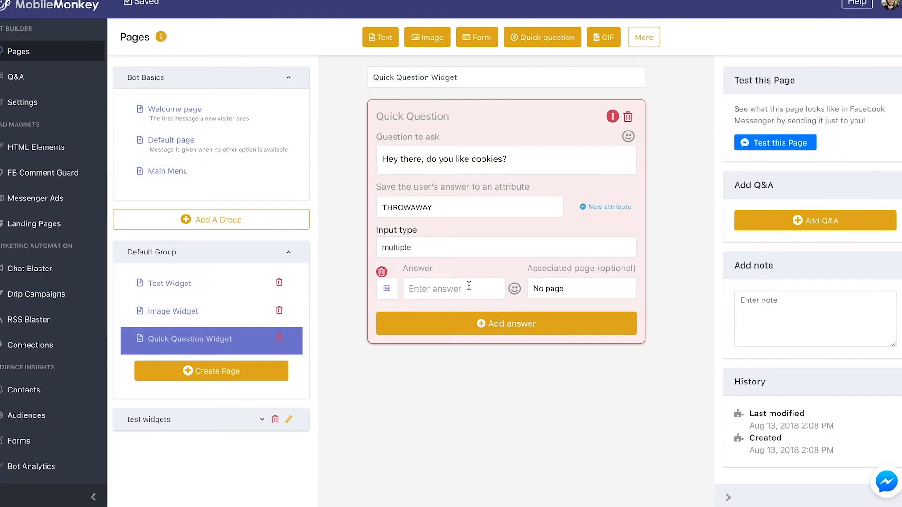
{"action": "left_click", "coordinate": [388, 291]}
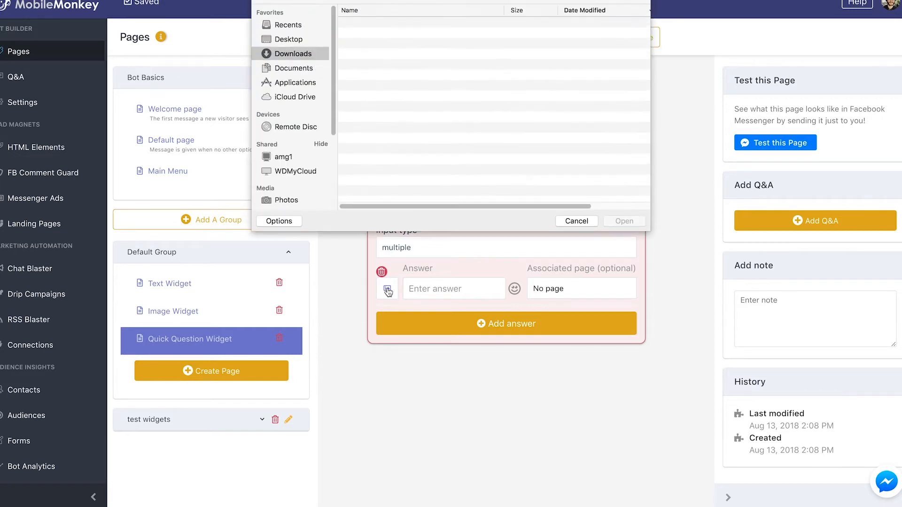
{"action": "left_click", "coordinate": [570, 220]}
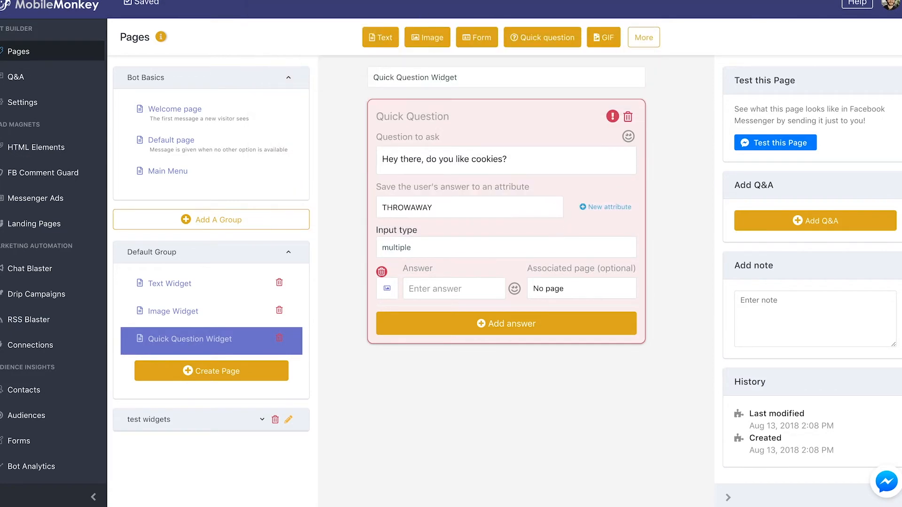
- Search Google Images for cookie pictures in a new browser tab
{"action": "key", "text": "super+t"}
{"action": "type", "text": "cookies"}
{"action": "key", "text": "Return"}
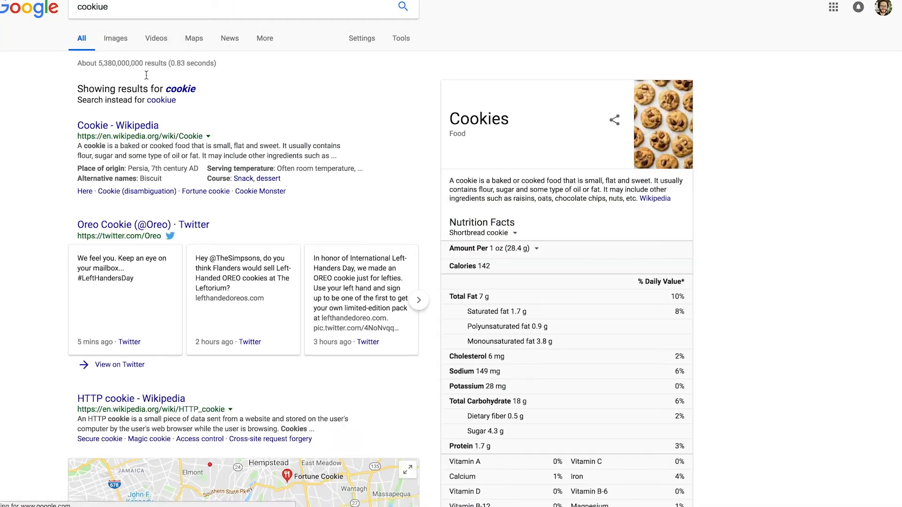
{"action": "left_click", "coordinate": [180, 88]}
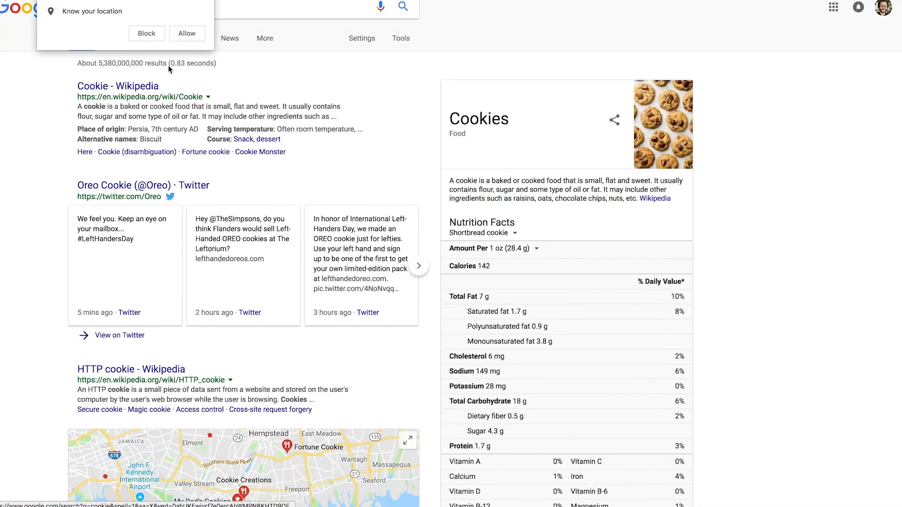
{"action": "left_click", "coordinate": [187, 33]}
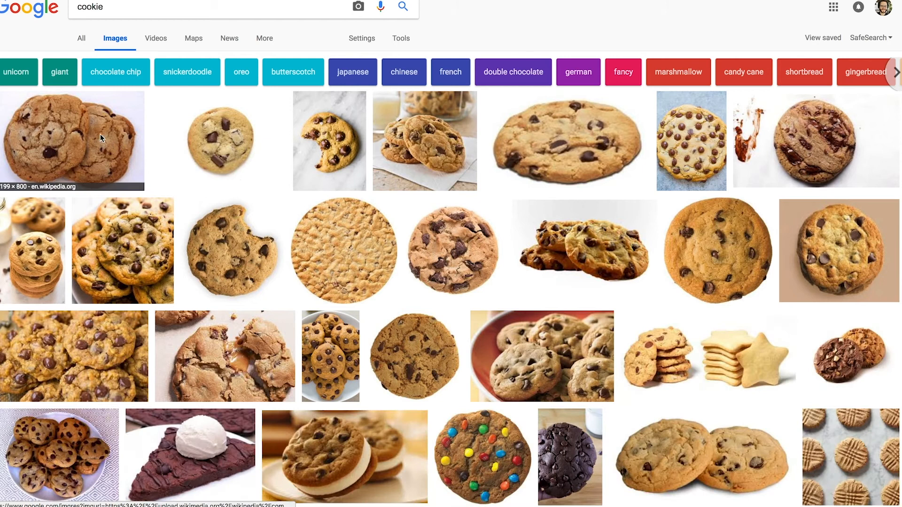
- Save the first cookie picture from the image results to the Desktop under the file name "download"
{"action": "right_click", "coordinate": [101, 133]}
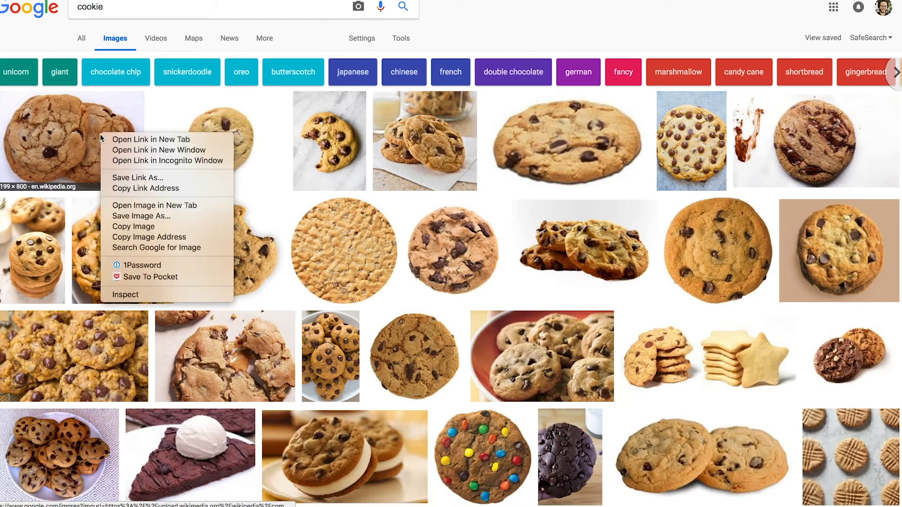
{"action": "left_click", "coordinate": [155, 214]}
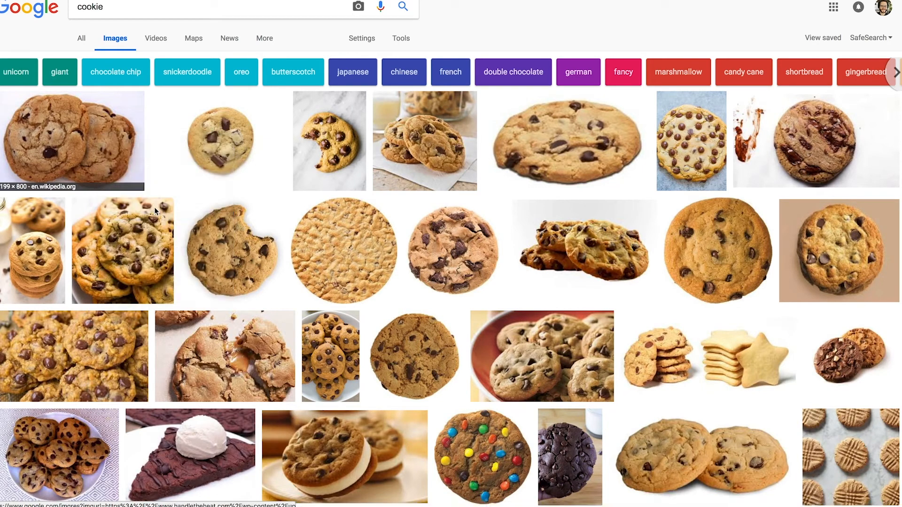
{"action": "left_click", "coordinate": [470, 32]}
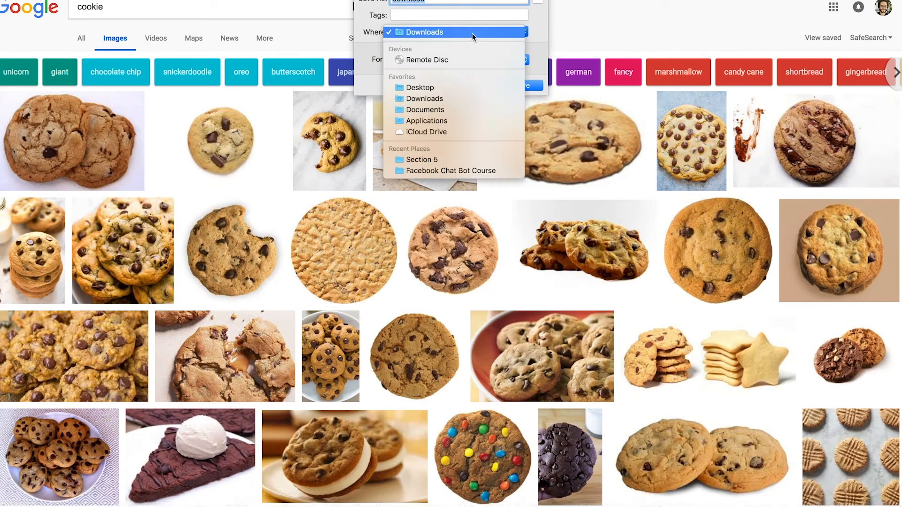
{"action": "left_click", "coordinate": [436, 89]}
{"action": "left_click", "coordinate": [526, 86]}
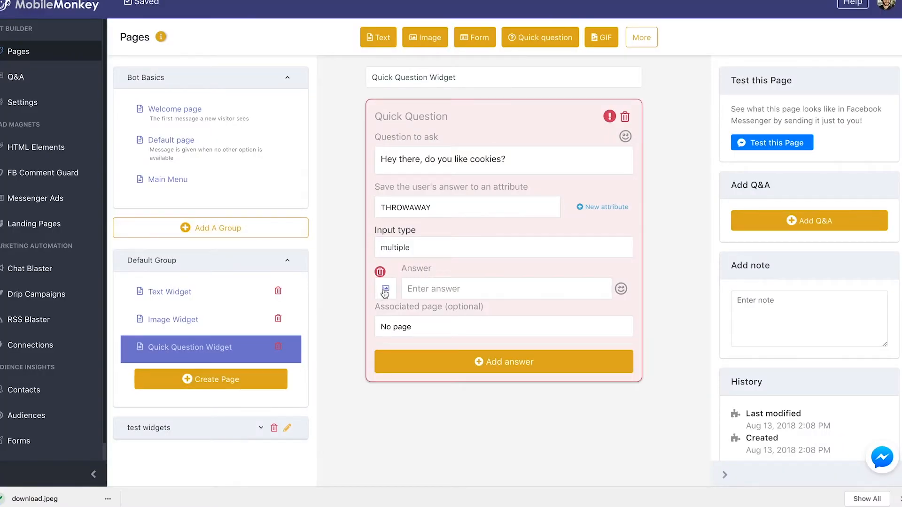
- Back in MobileMonkey, upload download.jpeg from the Desktop as the first answer's image
{"action": "left_click", "coordinate": [385, 288]}
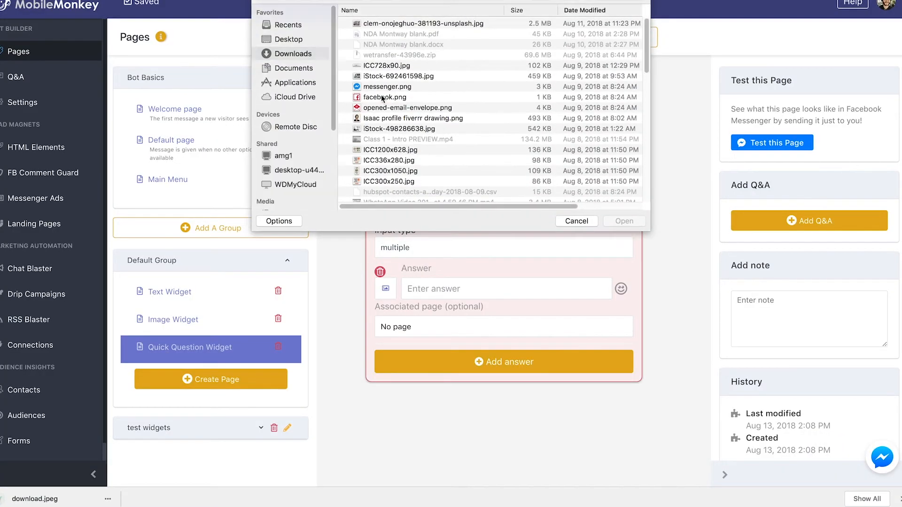
{"action": "left_click", "coordinate": [288, 24]}
{"action": "left_click", "coordinate": [288, 39]}
{"action": "left_click", "coordinate": [386, 23]}
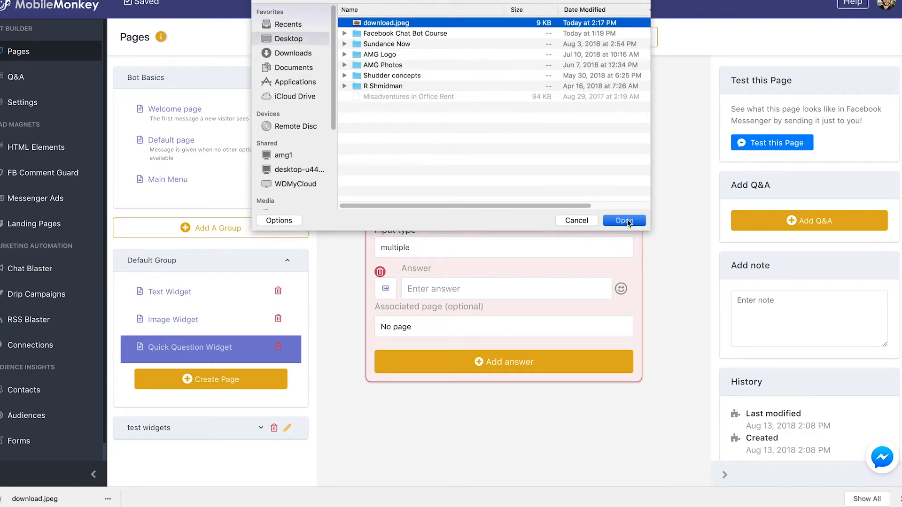
{"action": "key", "text": "Return"}
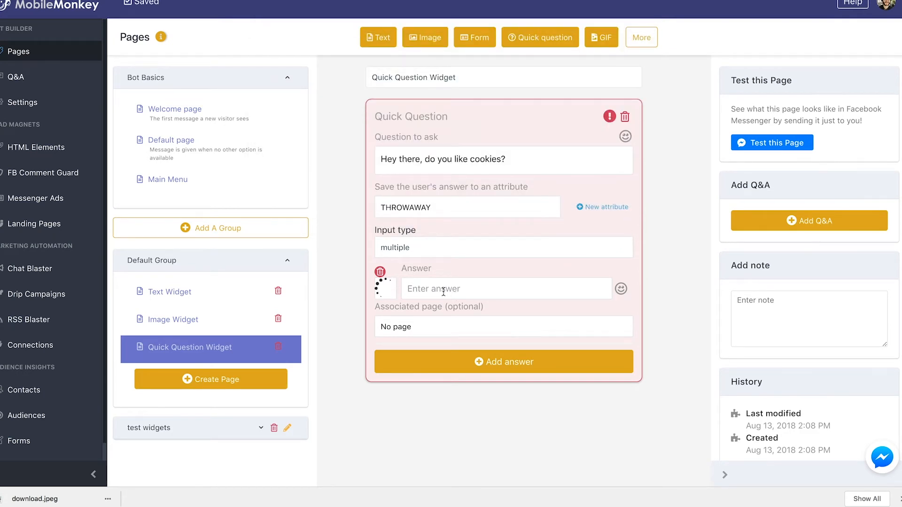
- Enter "I love cookies!" as the text of the first answer
{"action": "left_click", "coordinate": [448, 288]}
{"action": "type", "text": "I love cookies!"}
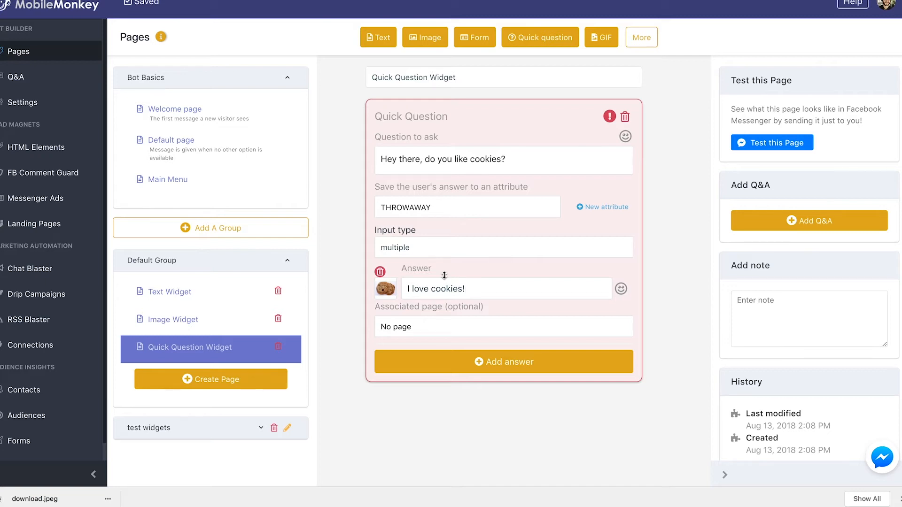
- Associate the first answer with the Image Widget page and add a second answer row
{"action": "left_click", "coordinate": [435, 326]}
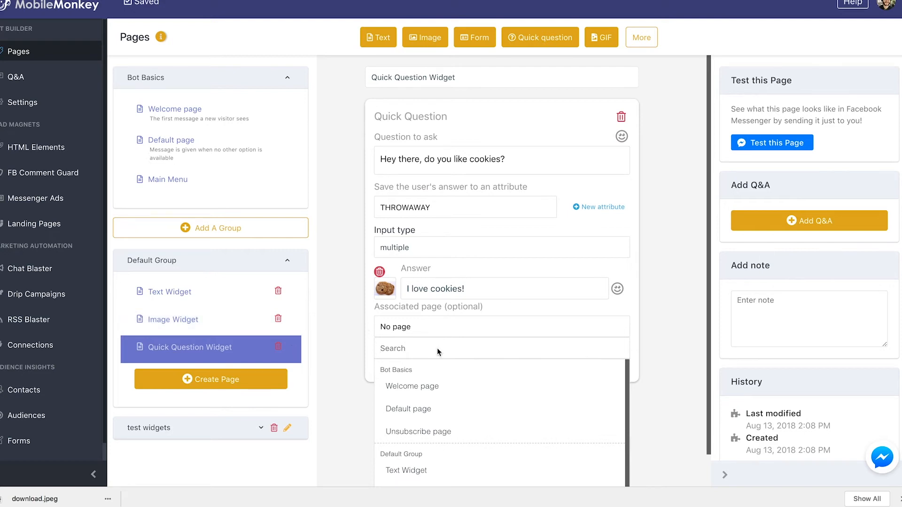
{"action": "scroll", "coordinate": [521, 461], "scroll_direction": "down", "scroll_amount": 2}
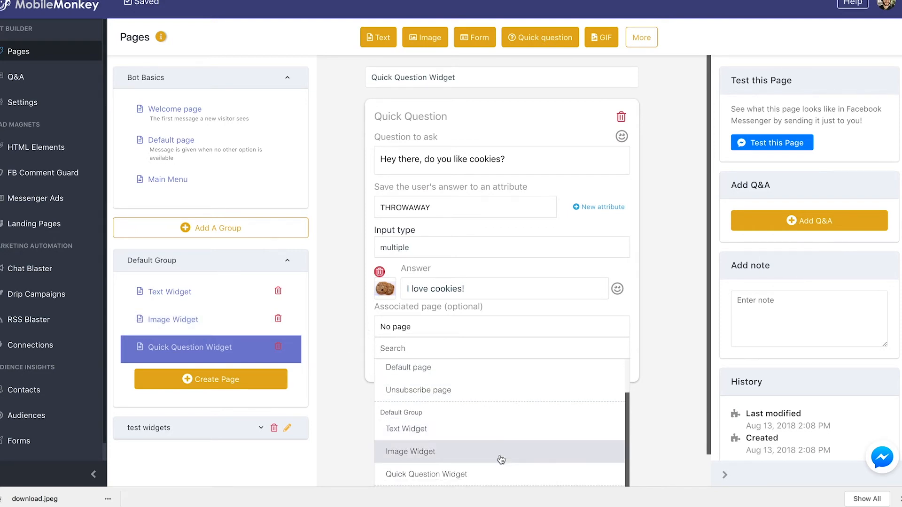
{"action": "left_click", "coordinate": [498, 458]}
{"action": "left_click", "coordinate": [474, 364]}
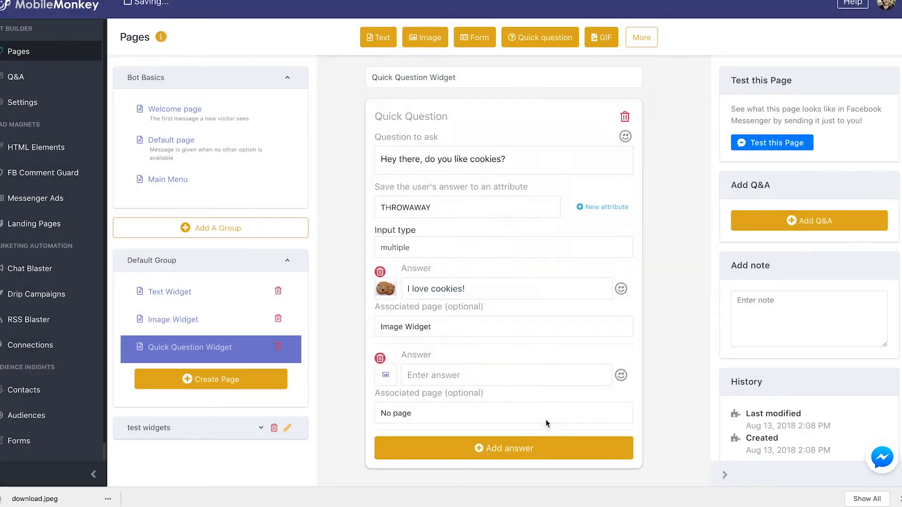
{"action": "left_click", "coordinate": [446, 366]}
{"action": "type", "text": "I hate cookies"}
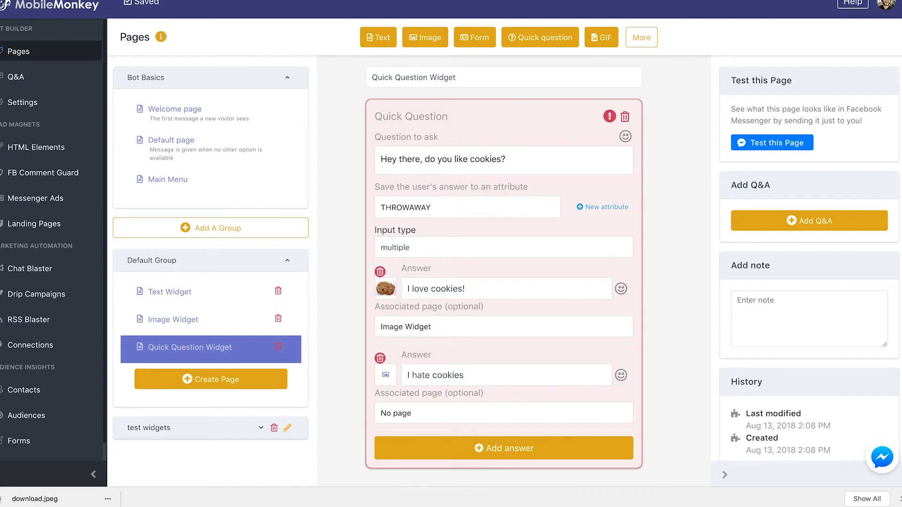
{"action": "key", "text": "super+a"}
{"action": "key", "text": "Left"}
{"action": "triple_click", "coordinate": [499, 373]}
{"action": "key", "text": "BackSpace"}
- Search the emoji picker for "frow" and insert a frowning face into the second answer
{"action": "left_click", "coordinate": [621, 377]}
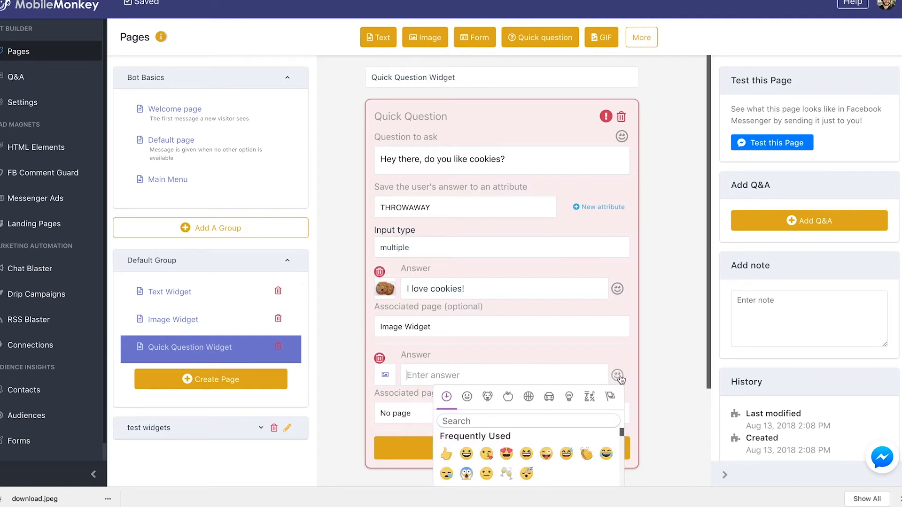
{"action": "left_click", "coordinate": [530, 407]}
{"action": "type", "text": "frow"}
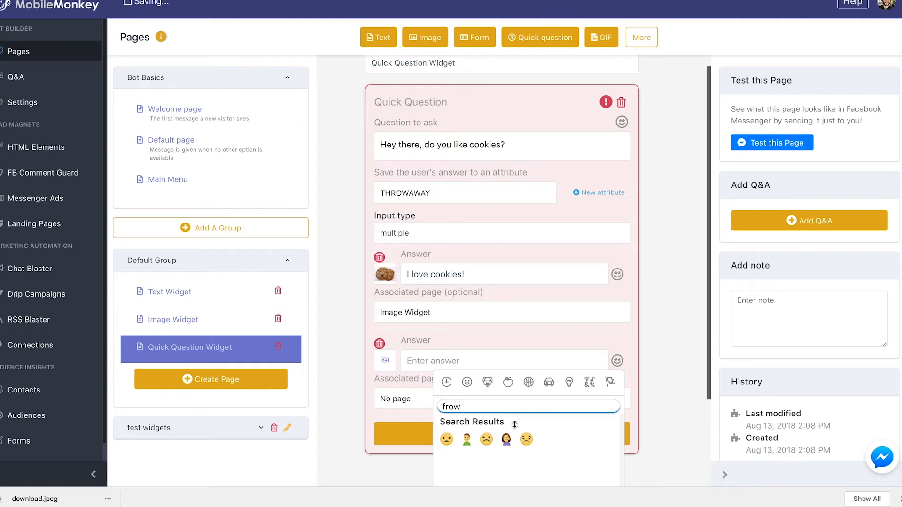
{"action": "left_click", "coordinate": [487, 439]}
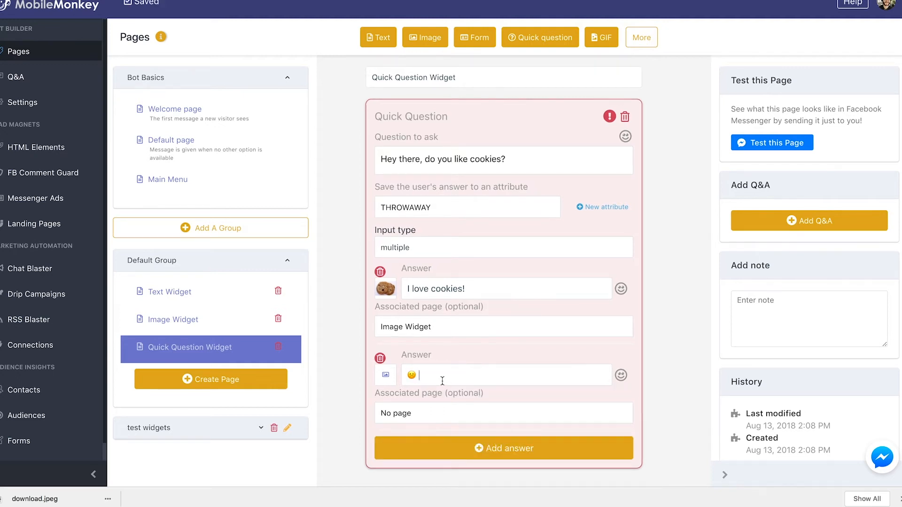
- Write "I hate cookies" after the emoji in the second answer
{"action": "type", "text": "I hate cookies"}
{"action": "left_click", "coordinate": [442, 414]}
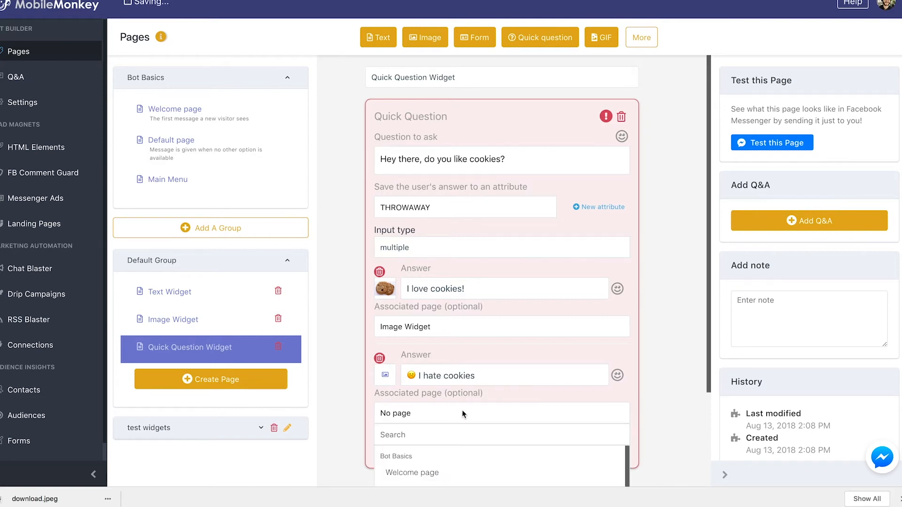
{"action": "scroll", "coordinate": [499, 465], "scroll_direction": "down", "scroll_amount": 5}
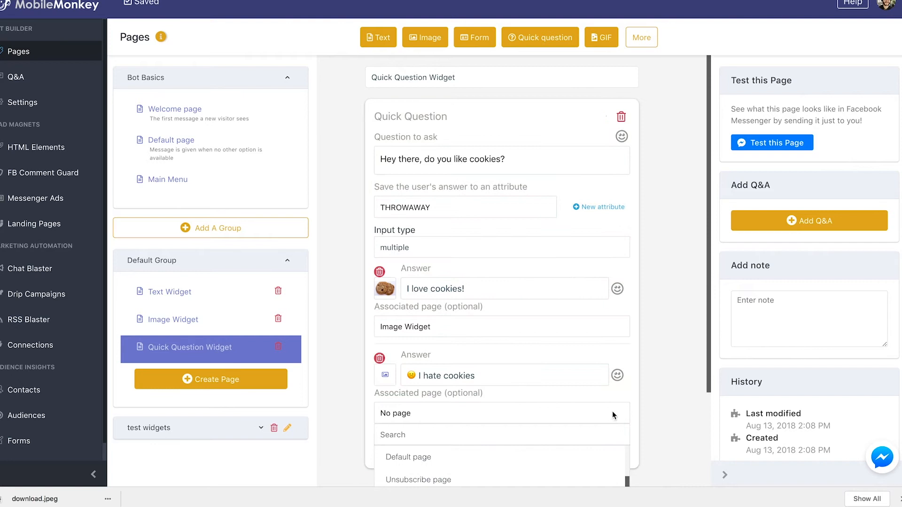
{"action": "scroll", "coordinate": [613, 415], "scroll_direction": "down", "scroll_amount": 3}
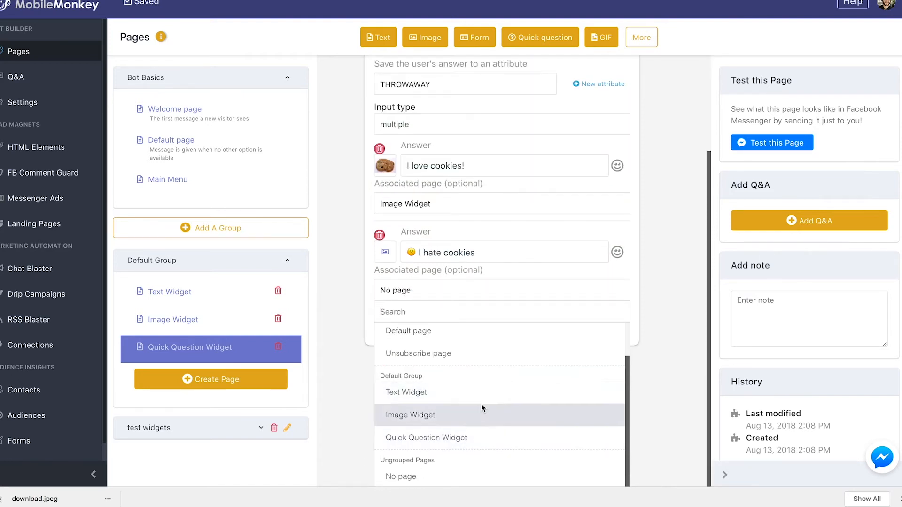
{"action": "left_click", "coordinate": [487, 415]}
- Associate the second answer with the Text Widget page and send the page to Messenger as a test
{"action": "left_click", "coordinate": [464, 412]}
{"action": "scroll", "coordinate": [453, 458], "scroll_direction": "down", "scroll_amount": 2}
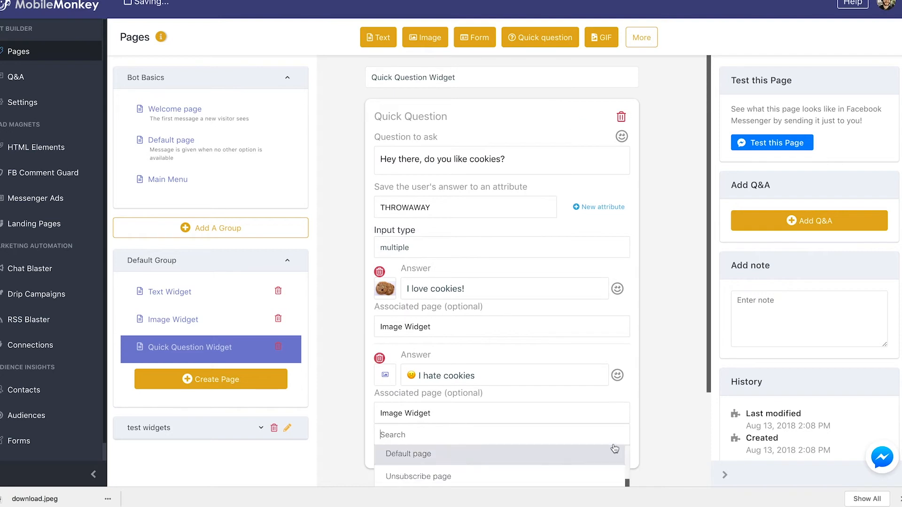
{"action": "scroll", "coordinate": [470, 404], "scroll_direction": "down", "scroll_amount": 3}
{"action": "left_click", "coordinate": [470, 404]}
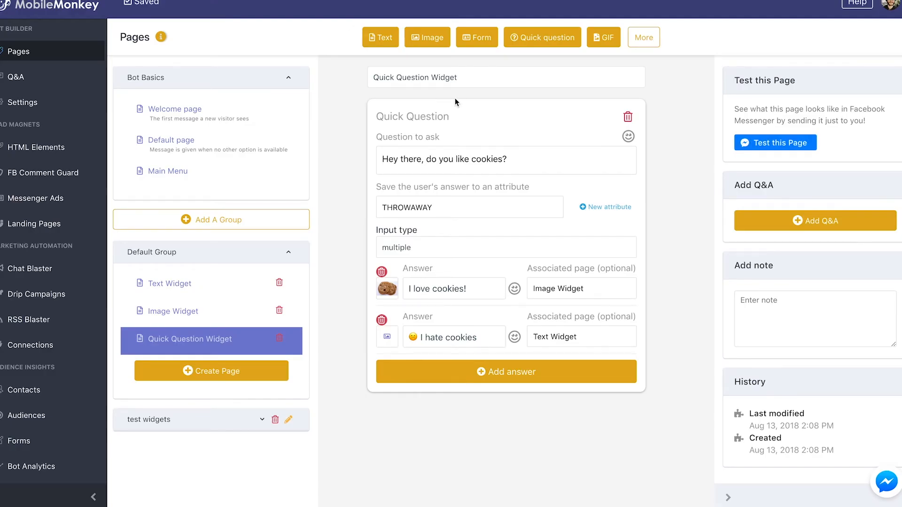
{"action": "left_click", "coordinate": [764, 147]}
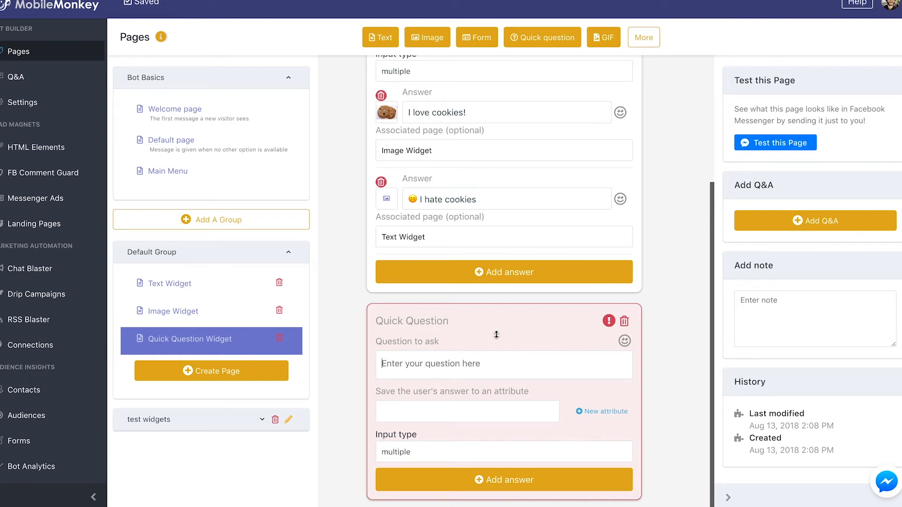
- Write the second Quick Question as "Hi there, could you please tap or click your email address, just in case we get disconnected?"
{"action": "type", "text": "Hi there,"}
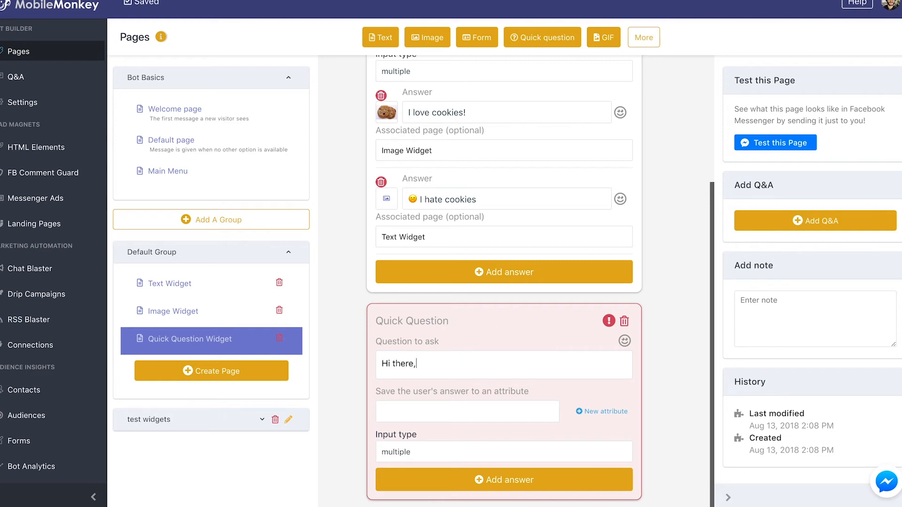
{"action": "type", "text": " could you please tap yo"}
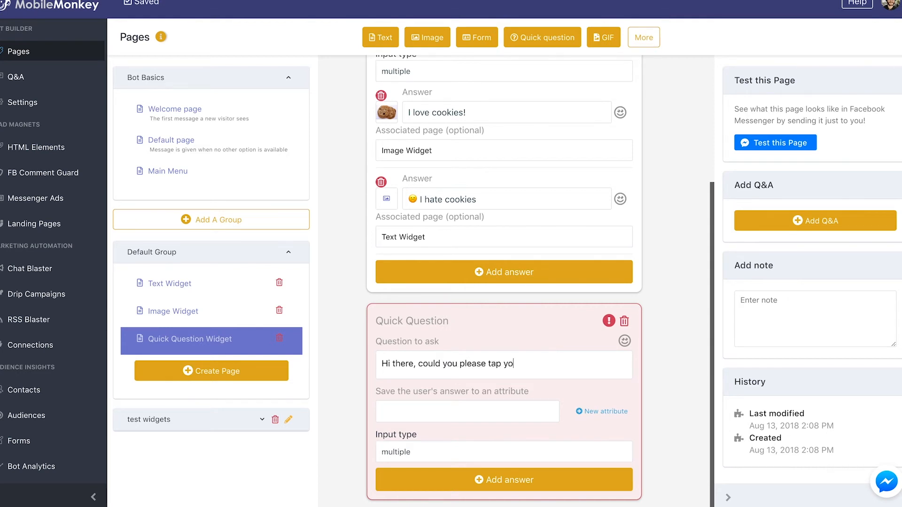
{"action": "key", "text": "BackSpace"}
{"action": "key", "text": "BackSpace"}
{"action": "type", "text": "or click your email addr"}
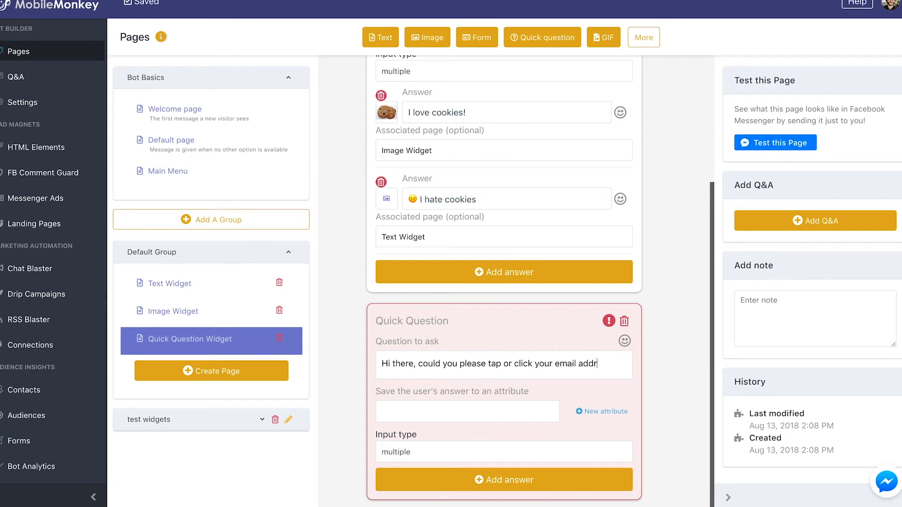
{"action": "type", "text": "ess, just in case we get "}
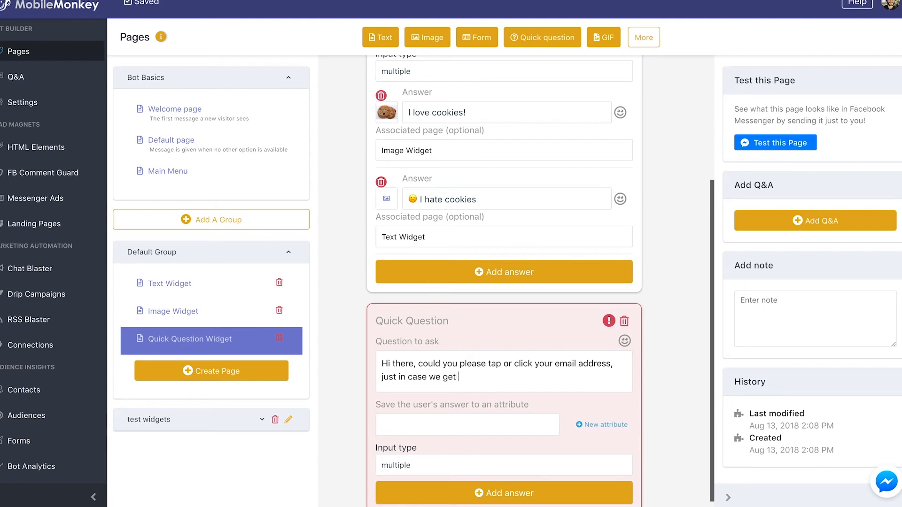
{"action": "type", "text": "disconnected?"}
- Create a new attribute named "email" for saving the user's answer to the second Quick Question
{"action": "scroll", "coordinate": [516, 404], "scroll_direction": "down", "scroll_amount": 1}
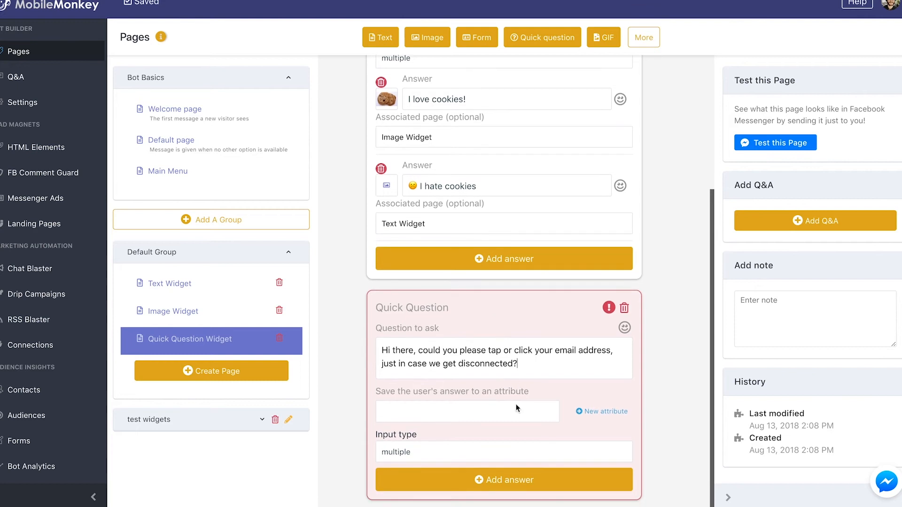
{"action": "left_click", "coordinate": [532, 413]}
{"action": "type", "text": "email"}
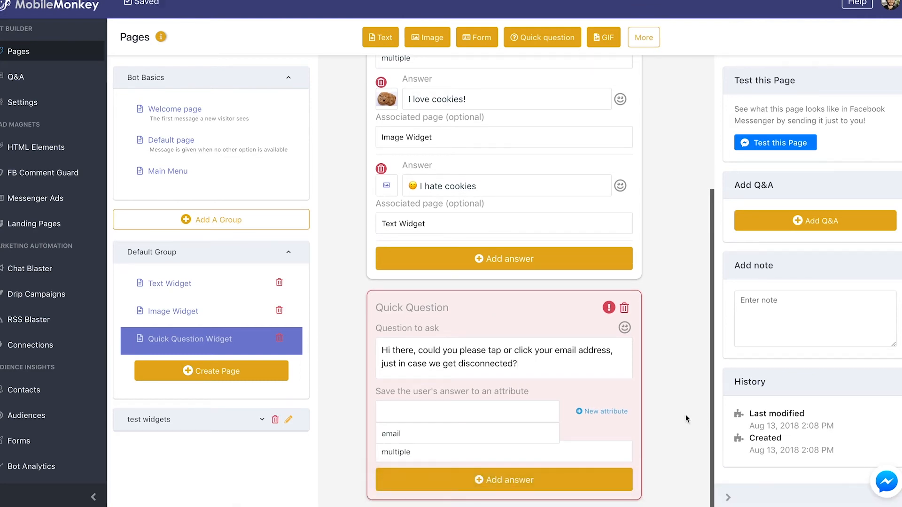
{"action": "left_click", "coordinate": [611, 412]}
{"action": "left_click", "coordinate": [509, 412]}
{"action": "type", "text": "email"}
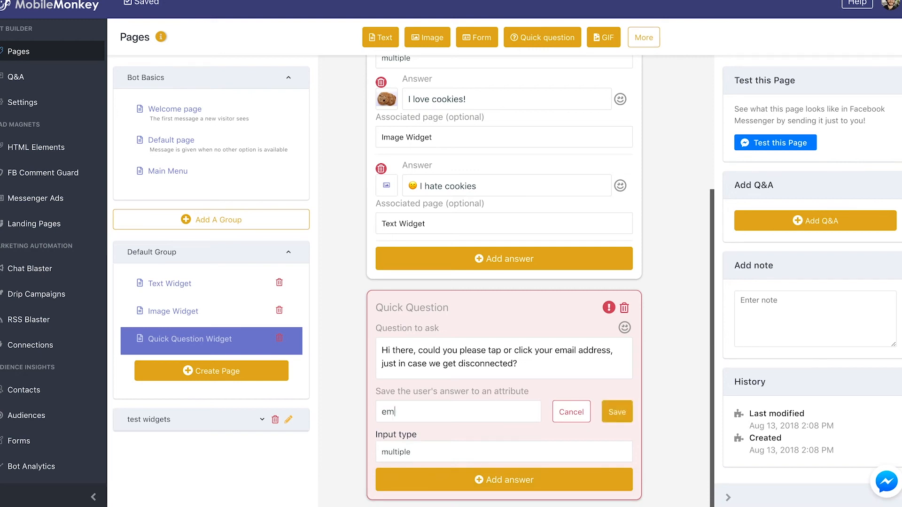
{"action": "key", "text": "Return"}
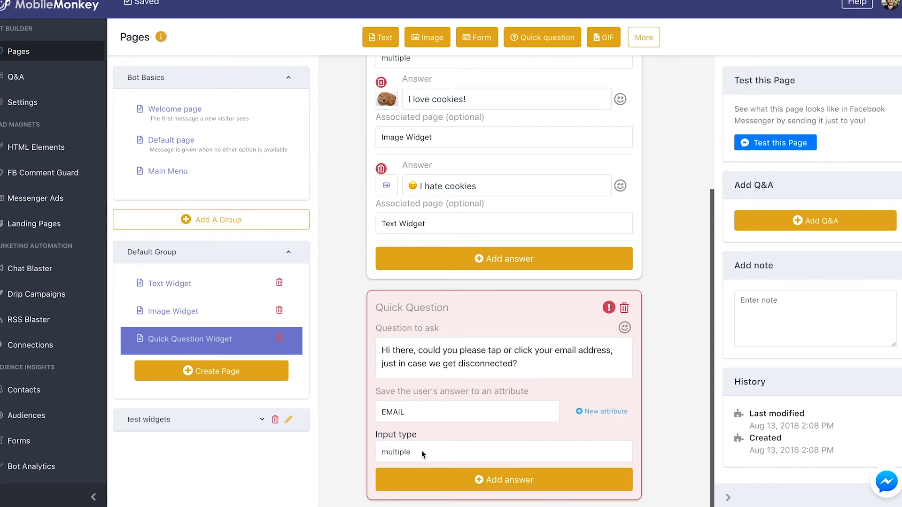
- Change the second Quick Question's input type to email
{"action": "left_click", "coordinate": [421, 450]}
{"action": "scroll", "coordinate": [421, 450], "scroll_direction": "down", "scroll_amount": 2}
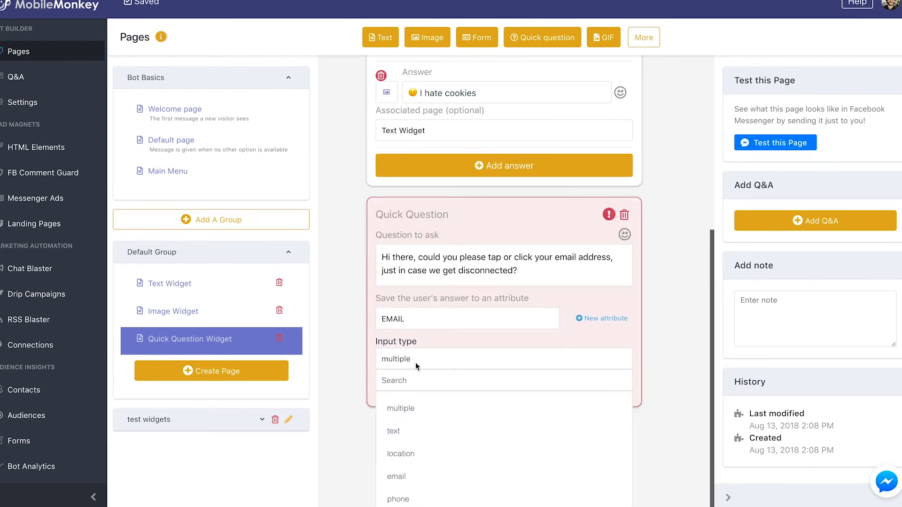
{"action": "left_click", "coordinate": [421, 476]}
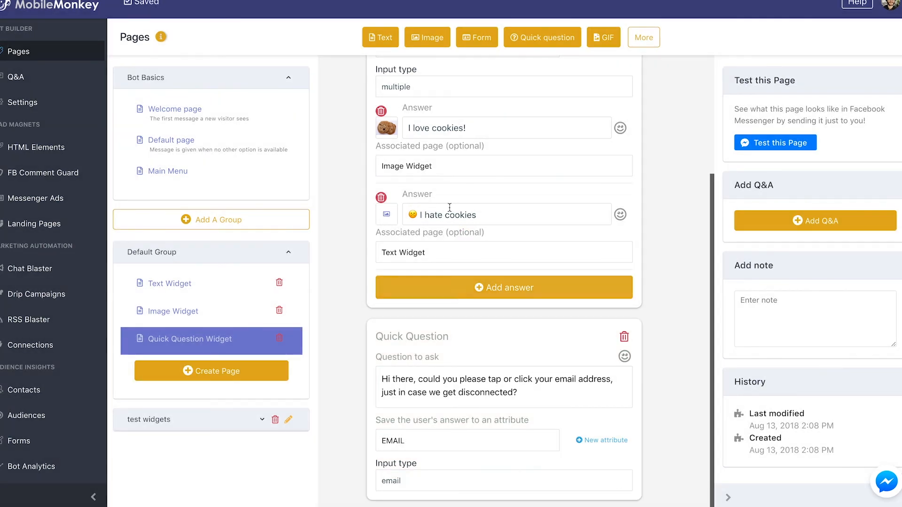
- Set the associated page of both cookie answers in the first Quick Question to "No page"
{"action": "left_click", "coordinate": [424, 169]}
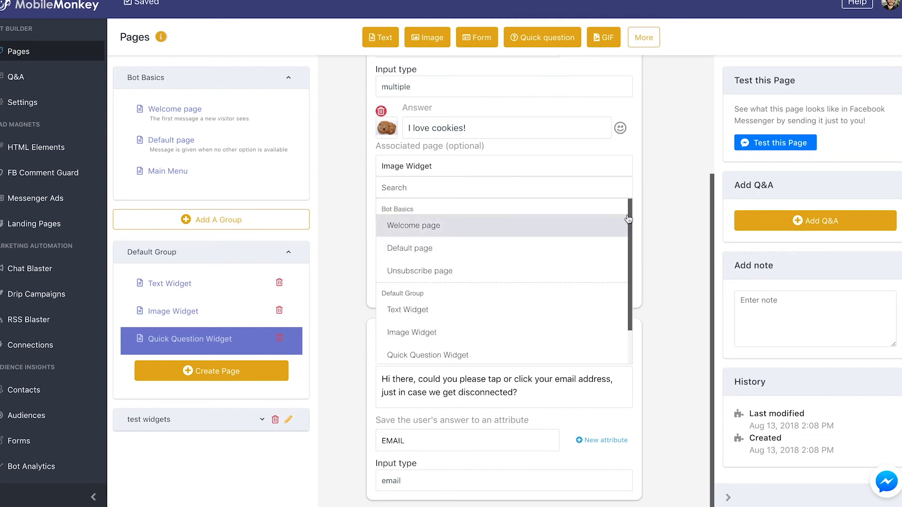
{"action": "scroll", "coordinate": [551, 246], "scroll_direction": "down", "scroll_amount": 1}
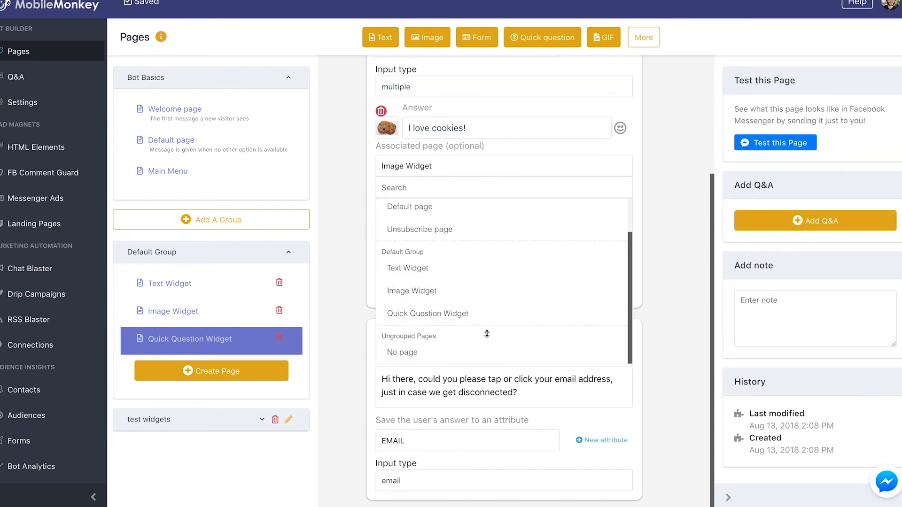
{"action": "left_click", "coordinate": [461, 355]}
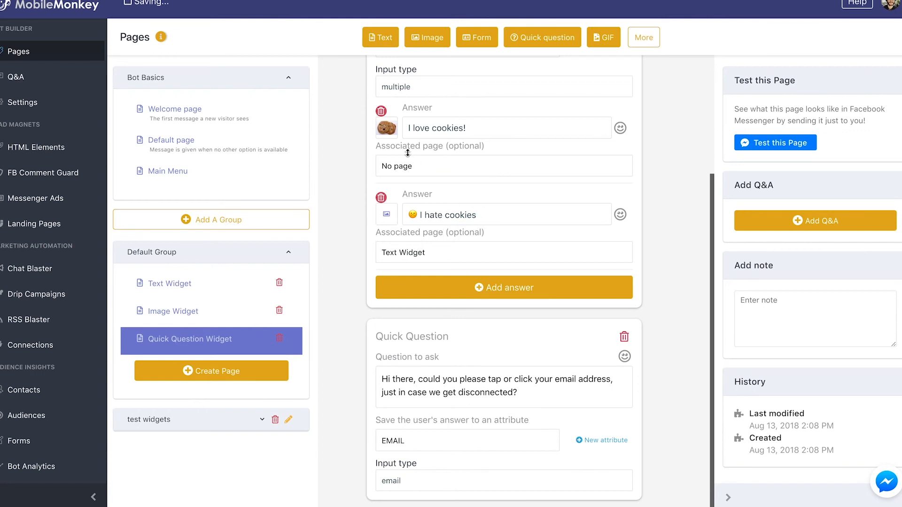
{"action": "left_click", "coordinate": [432, 252]}
{"action": "scroll", "coordinate": [450, 373], "scroll_direction": "down", "scroll_amount": 1}
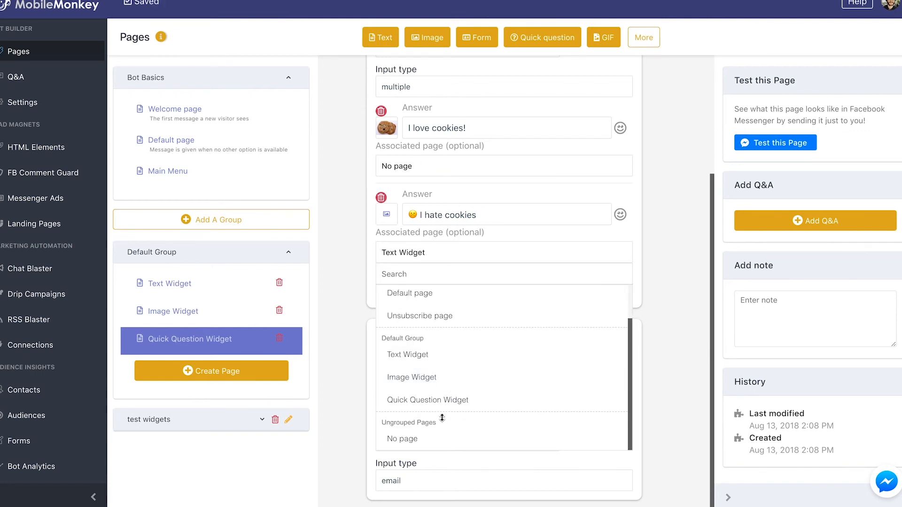
{"action": "left_click", "coordinate": [402, 438]}
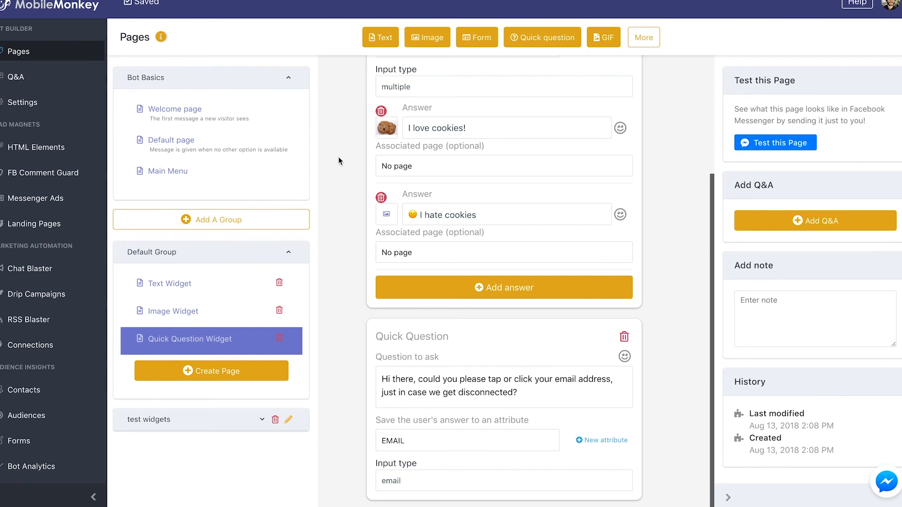
- Send the page to Messenger as a test and reply "I love cookies!" to the cookie question
{"action": "scroll", "coordinate": [474, 257], "scroll_direction": "up", "scroll_amount": 3}
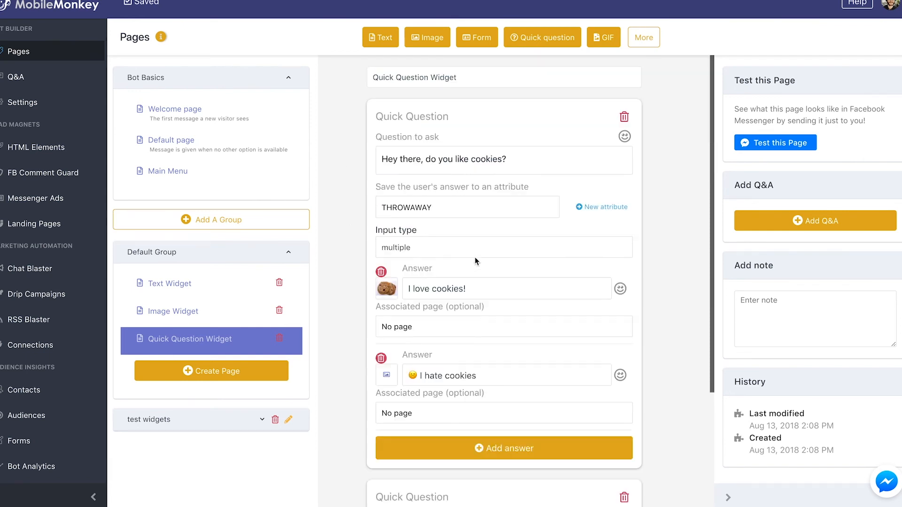
{"action": "left_click", "coordinate": [757, 144]}
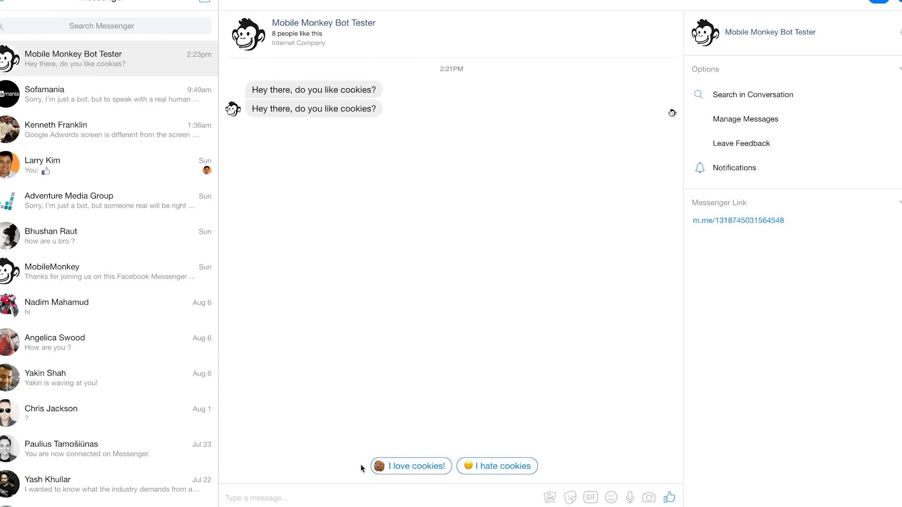
{"action": "left_click", "coordinate": [414, 467]}
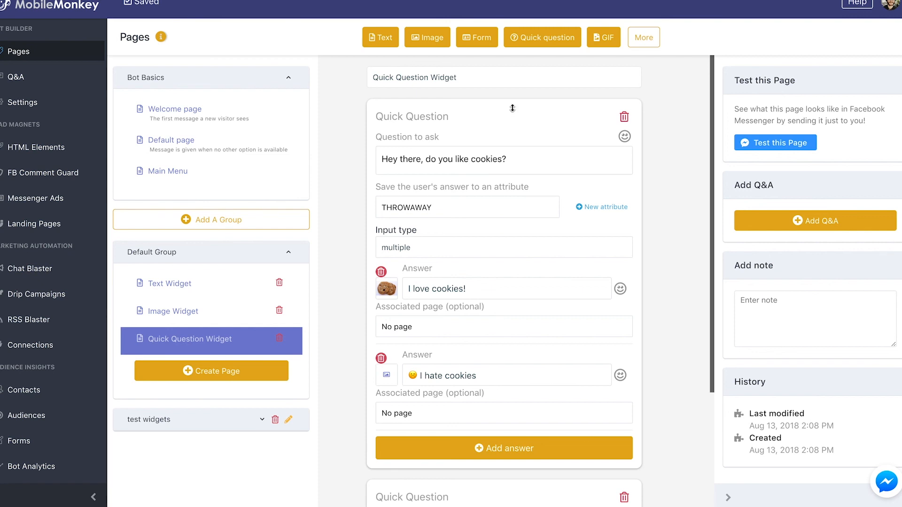
{"action": "scroll", "coordinate": [483, 245], "scroll_direction": "down", "scroll_amount": 3}
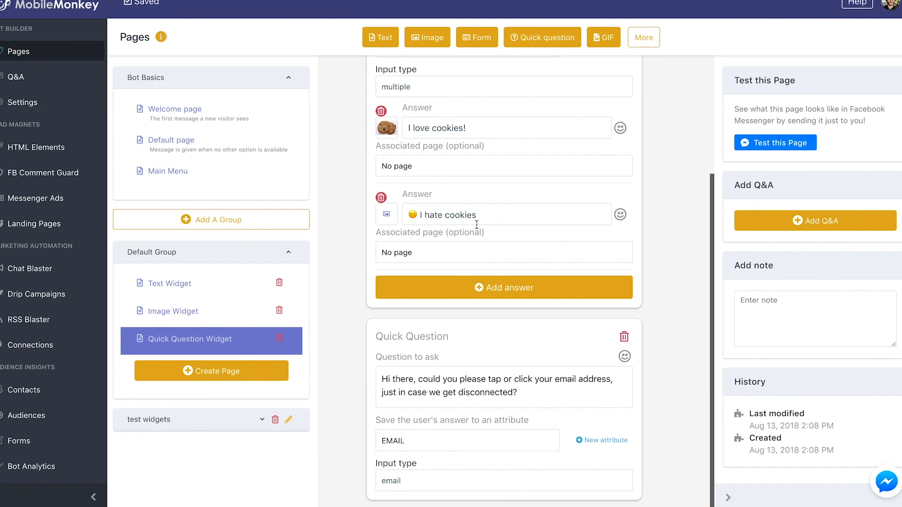